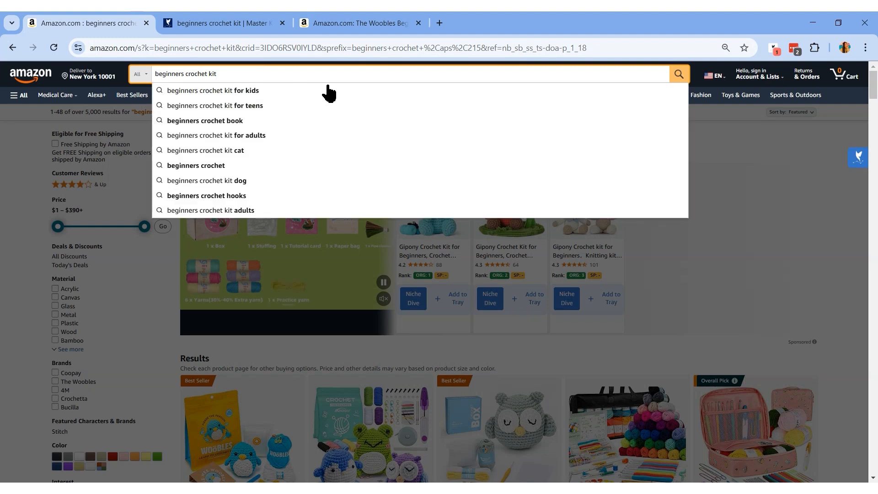
Step: Look through the Amazon results for beginners crochet kit and check the Woobles penguin kit's product page
click(767, 194)
scroll(766, 196, down, 4)
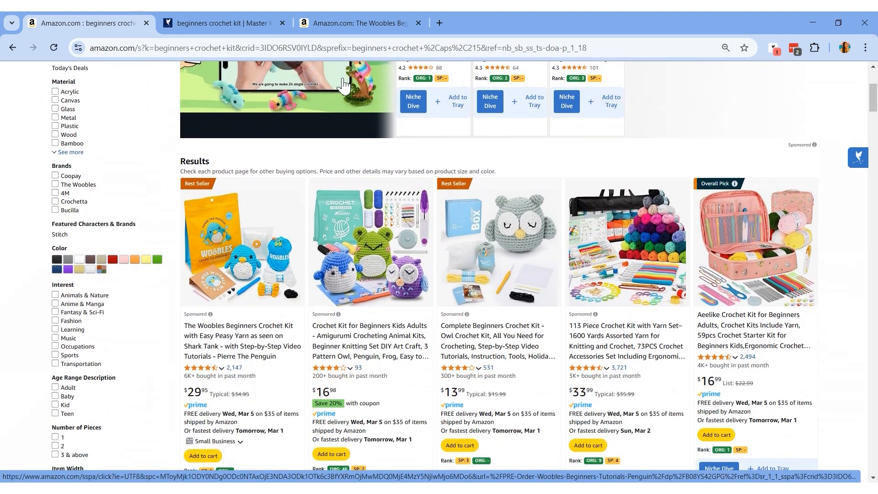
click(374, 24)
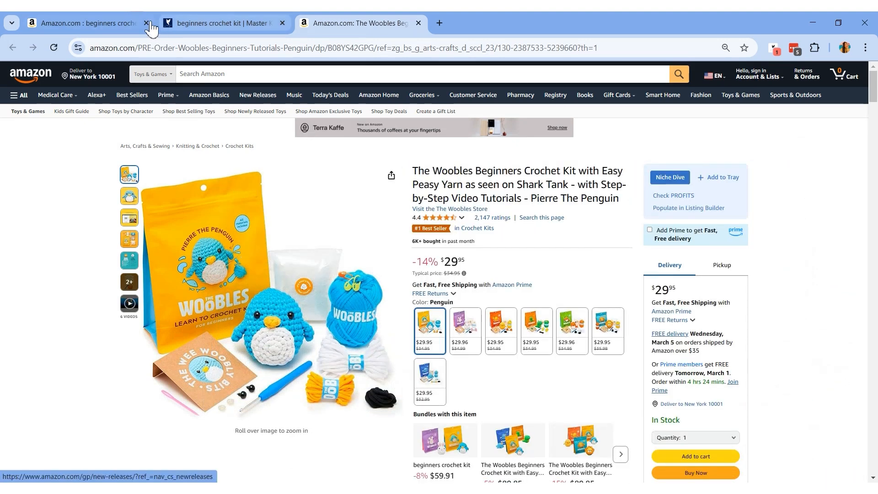
click(91, 25)
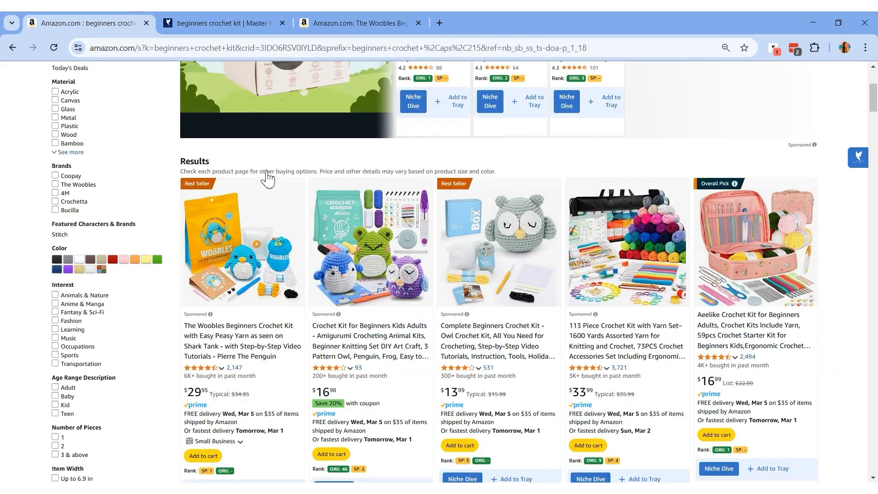
scroll(430, 334, down, 10)
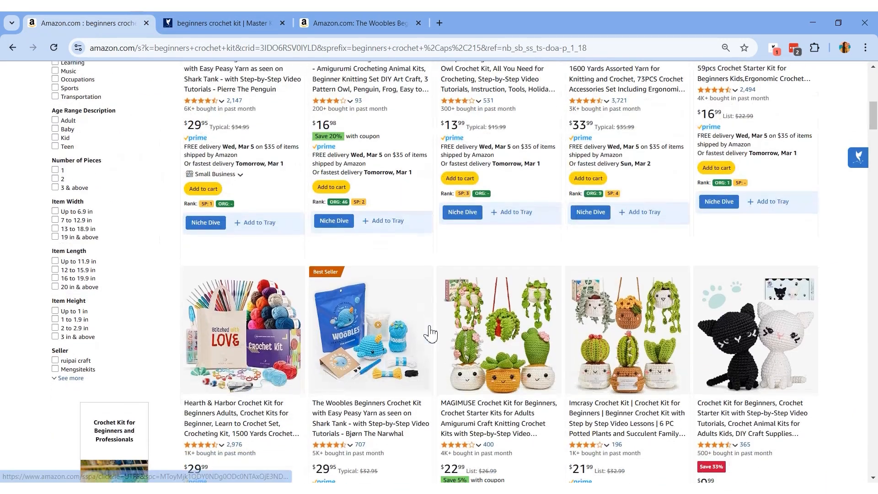
scroll(512, 377, up, 6)
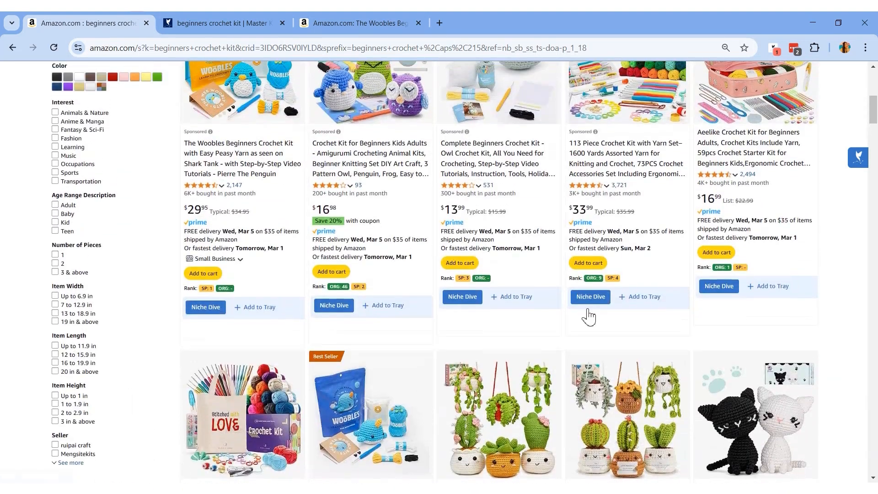
Step: Open the DataDive research for beginners crochet kit and examine the product images of the competitors selected for the dive
mouse_move(866, 161)
click(810, 181)
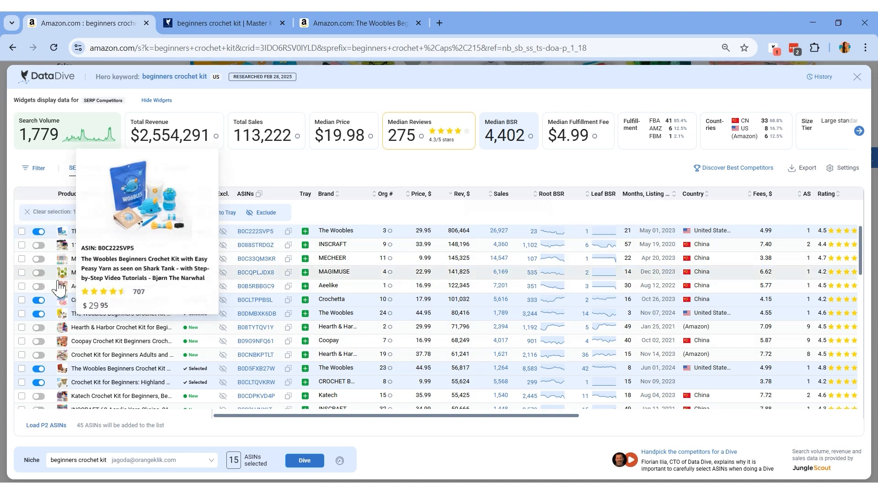
mouse_move(62, 291)
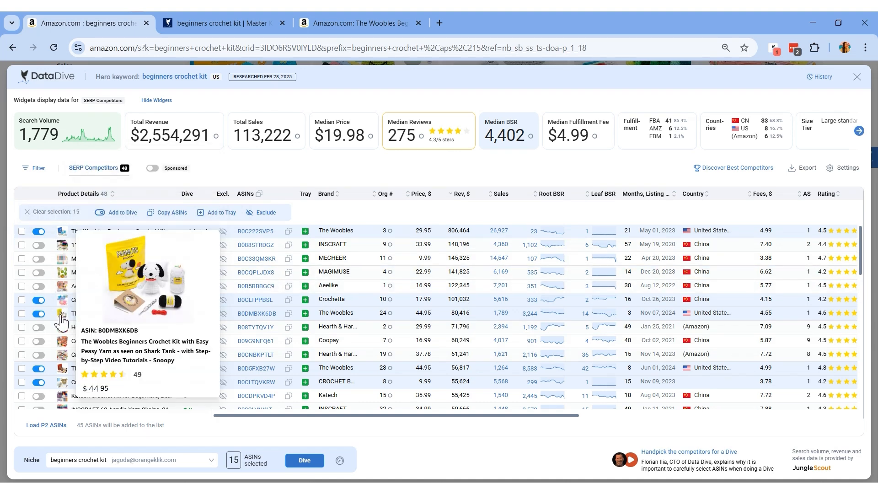
mouse_move(61, 376)
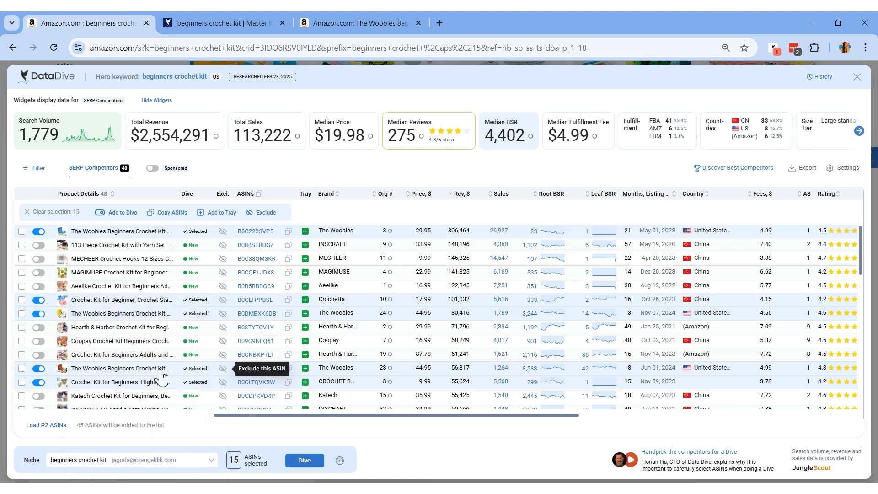
scroll(157, 376, down, 1)
scroll(62, 320, down, 3)
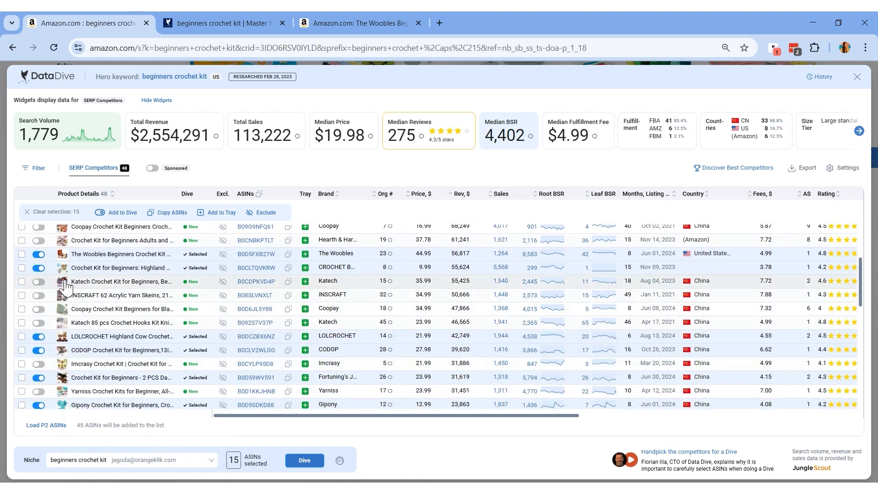
mouse_move(64, 271)
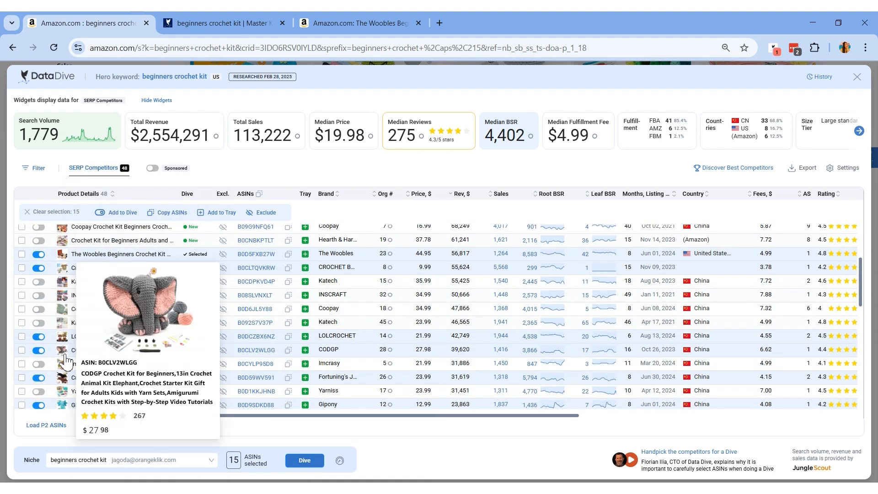
scroll(64, 389, down, 3)
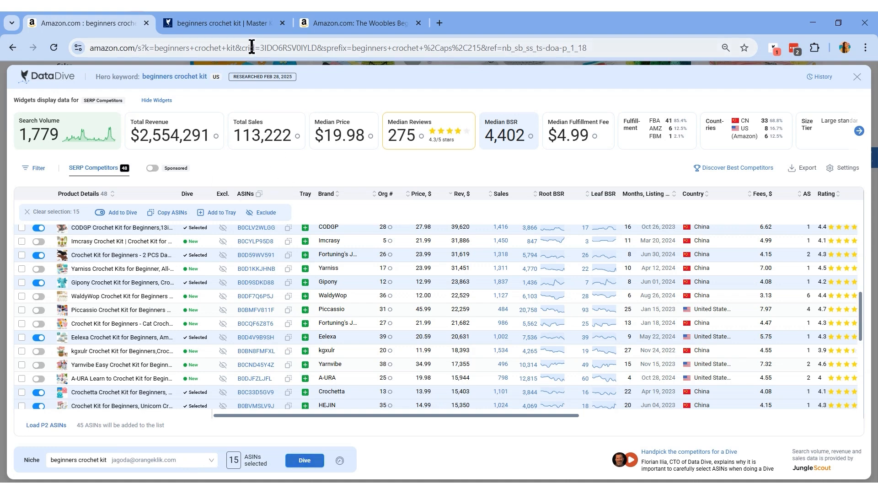
Step: Open the niche's Master Keyword List and select search terms with misspelled Woobles brand names, such as "the wobbles crochet kit"
click(244, 26)
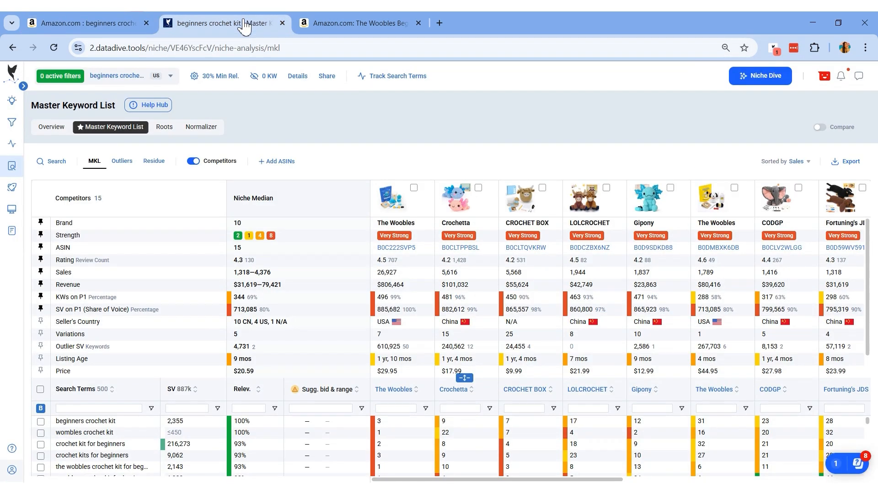
scroll(322, 231, down, 1)
scroll(323, 232, up, 1)
click(41, 408)
scroll(153, 373, down, 1)
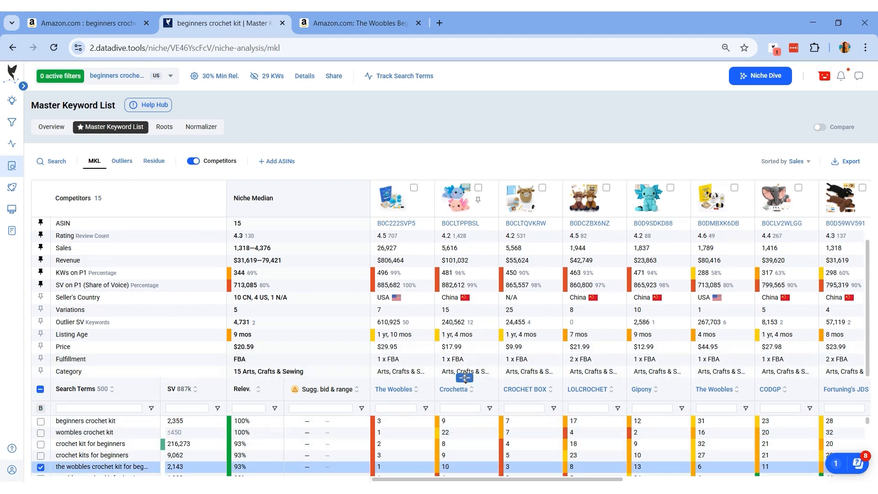
scroll(465, 379, down, 3)
Step: Filter the search terms by "woobles" and exclude the nine selected brand keywords from the Master Keyword List
click(98, 267)
text(woobles)
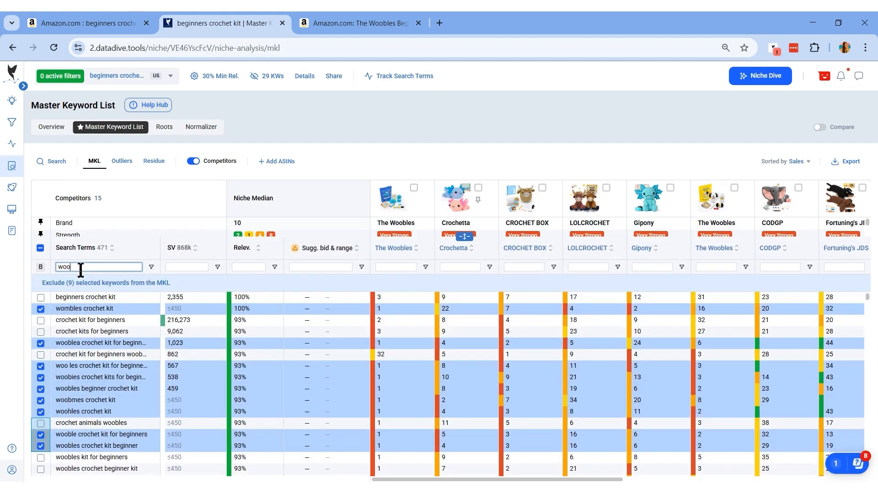
click(108, 290)
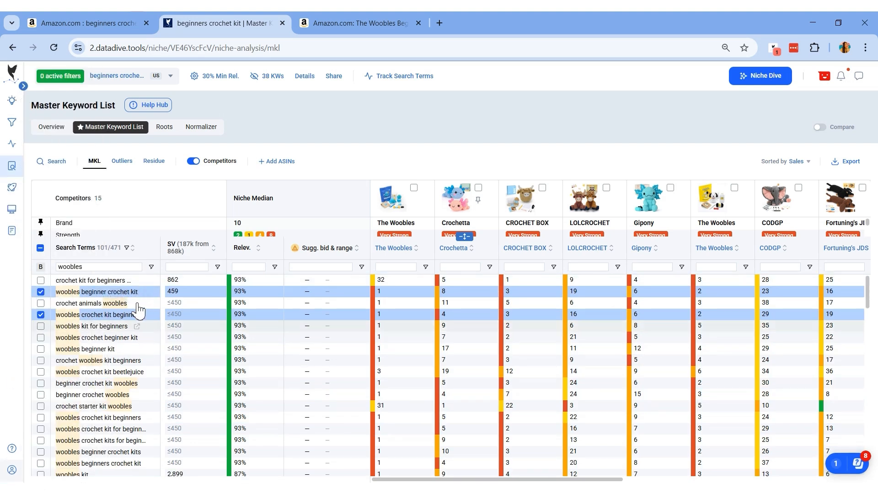
click(103, 267)
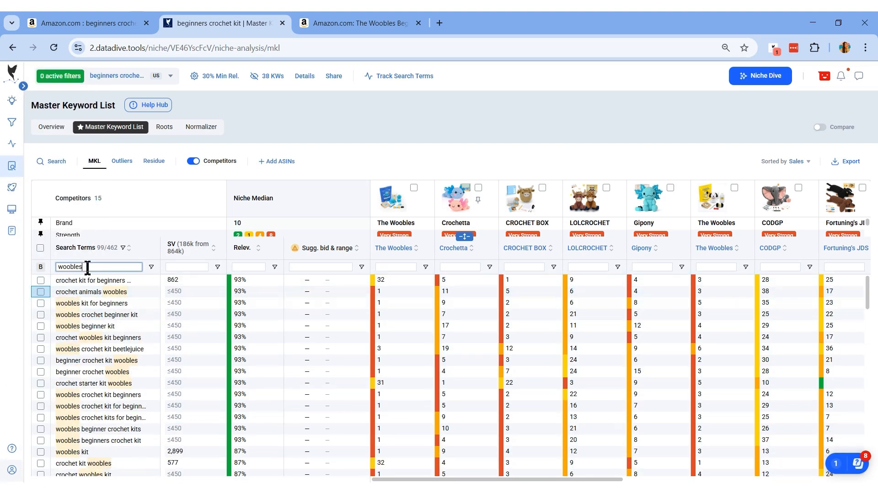
click(151, 266)
click(206, 317)
text(wombles)
key(BackSpace)
key(BackSpace)
key(BackSpace)
key(BackSpace)
key(BackSpace)
key(BackSpace)
key(BackSpace)
click(108, 267)
Step: Select the filtered Woobles brand keywords for exclusion, including "crochet animals woobles" and "woobles kit for beginners"
click(41, 303)
click(41, 310)
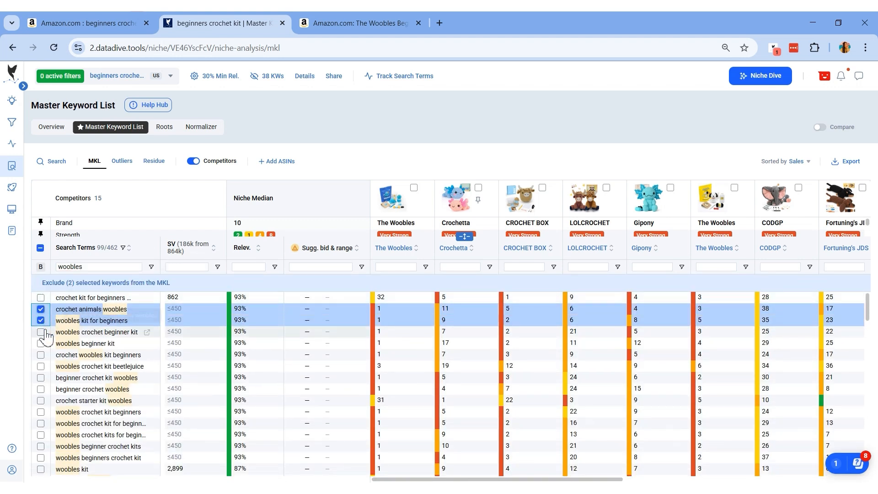
click(41, 298)
click(41, 355)
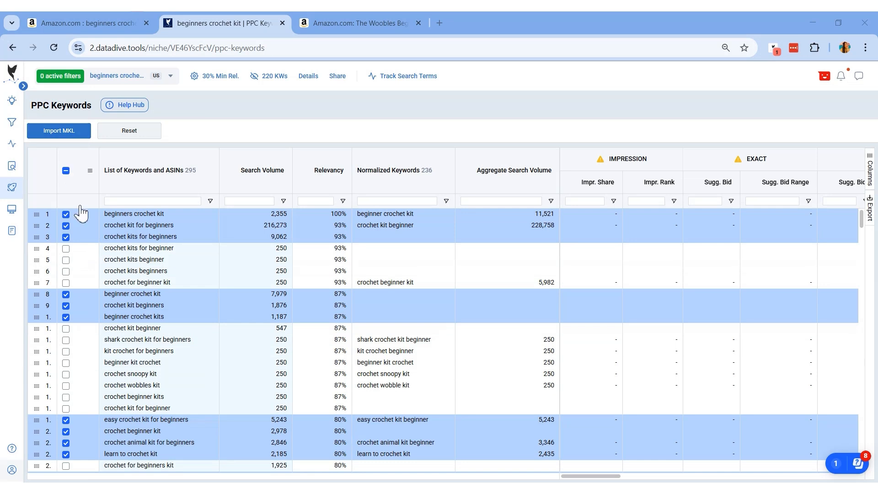
Step: Review the selected PPC keywords along with their search volume, relevancy, and exact, phrase, broad and product campaign inclusion
scroll(236, 327, down, 10)
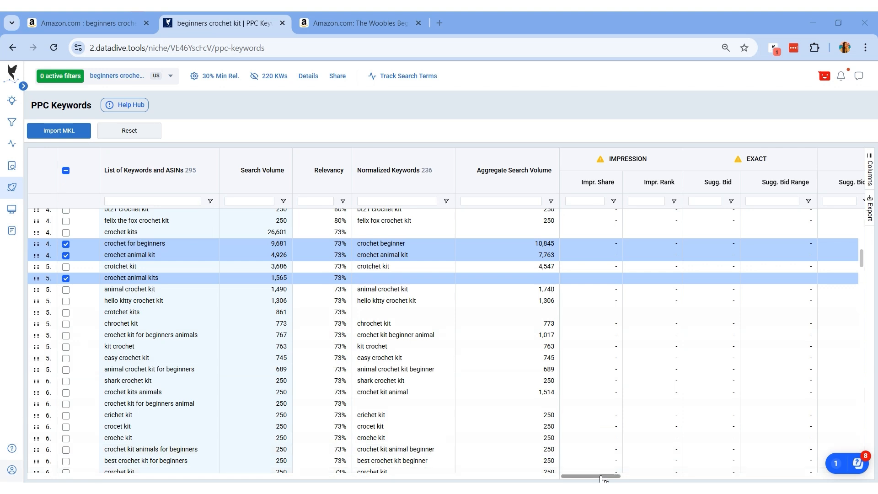
drag(603, 478, 749, 470)
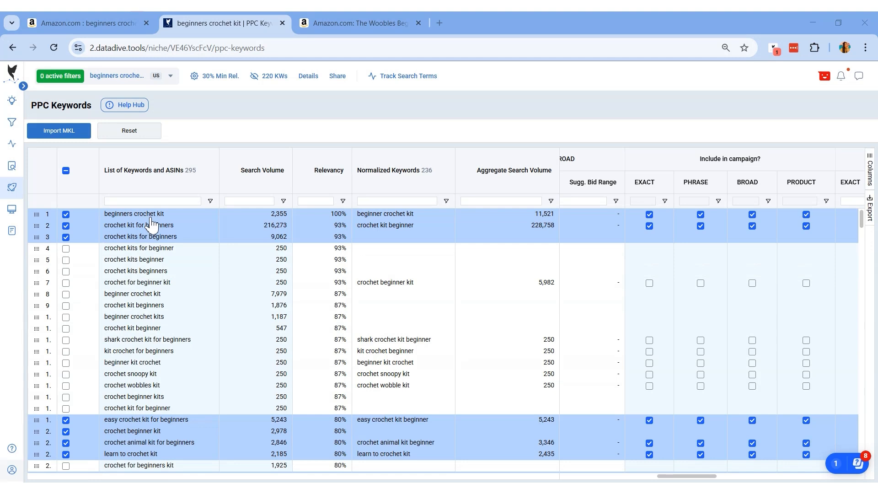
scroll(153, 239, down, 1)
scroll(183, 274, up, 1)
scroll(215, 310, down, 7)
scroll(285, 419, down, 10)
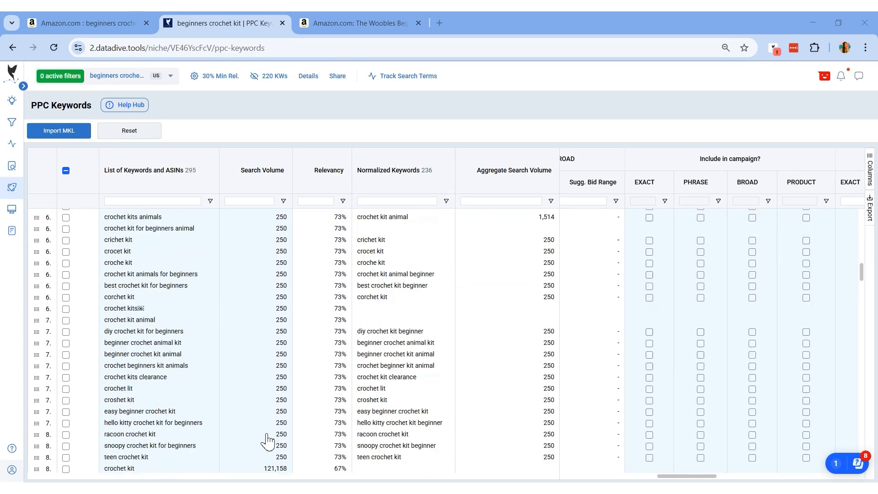
scroll(267, 441, down, 3)
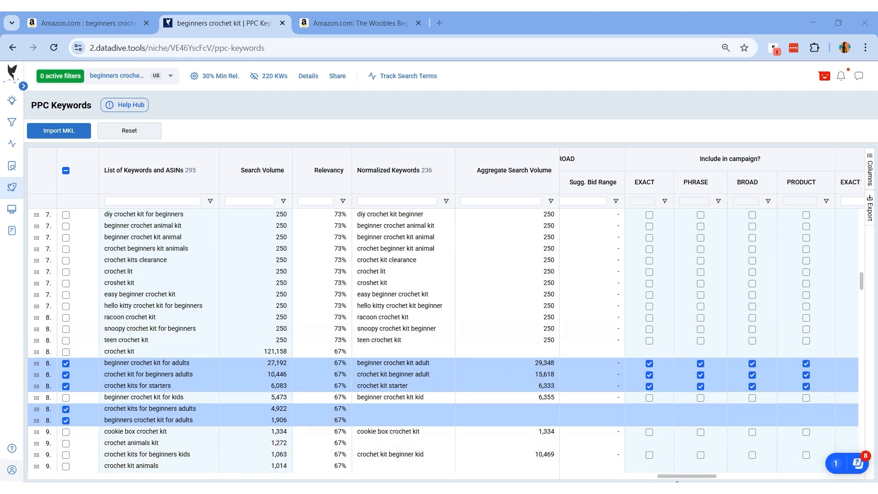
Step: Examine the suggested bids, manual negatives, and the exact and phrase campaign keywords generated for the selected terms
drag(682, 477, 786, 476)
scroll(142, 392, up, 5)
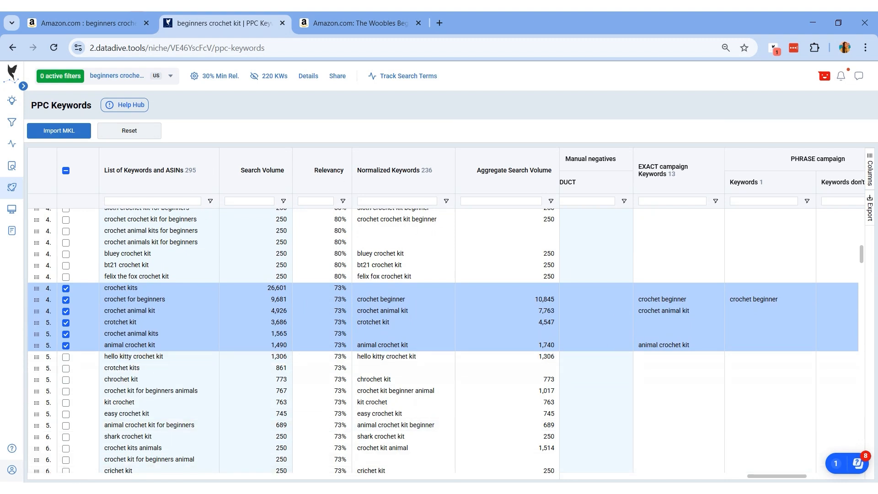
drag(631, 479, 588, 480)
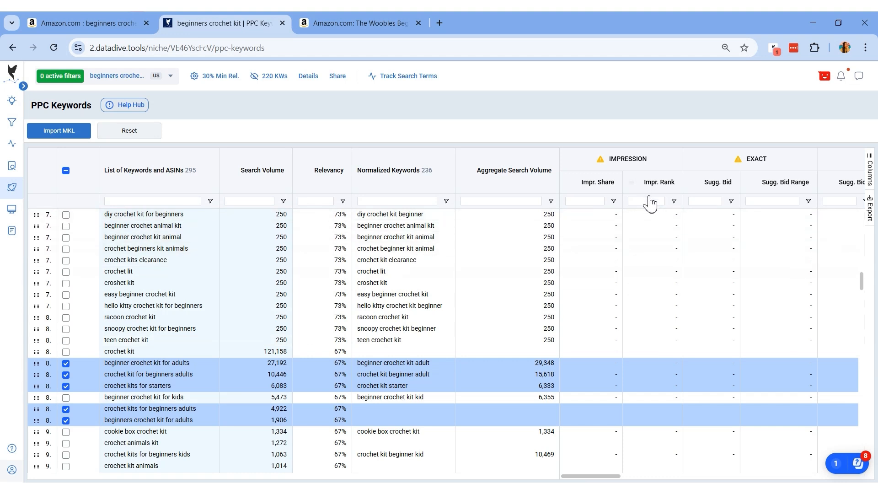
click(741, 476)
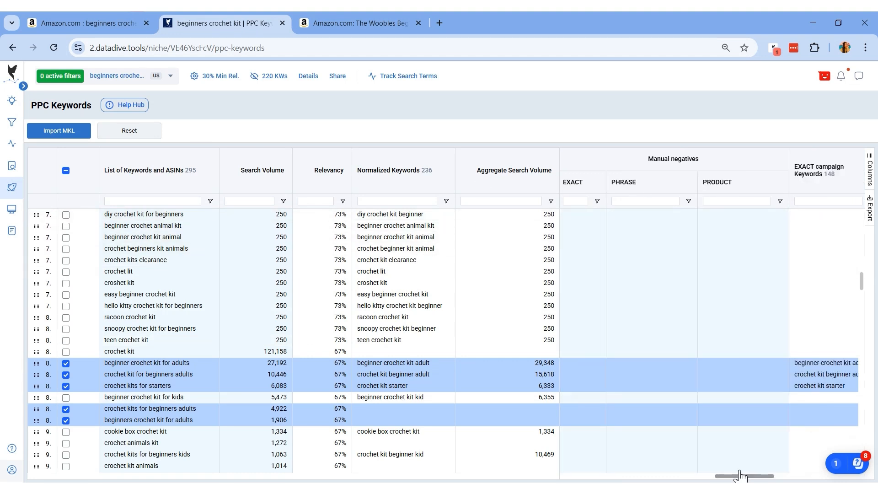
drag(740, 476, 779, 475)
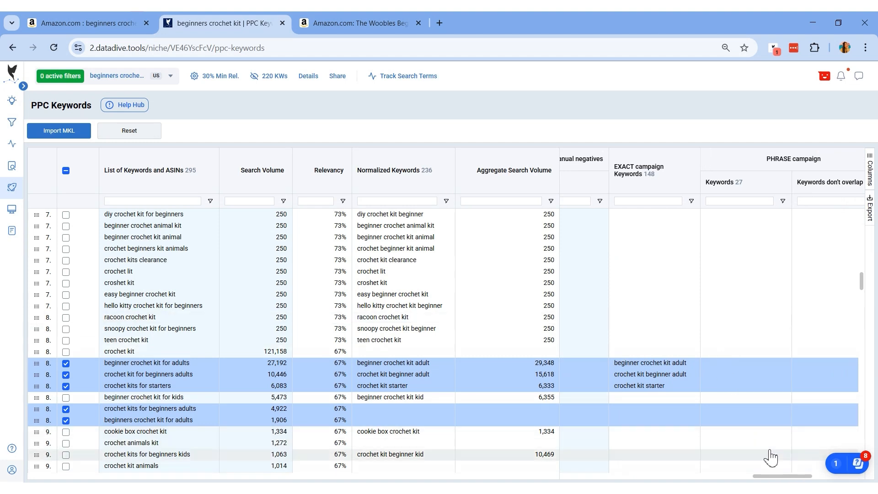
drag(788, 477, 837, 467)
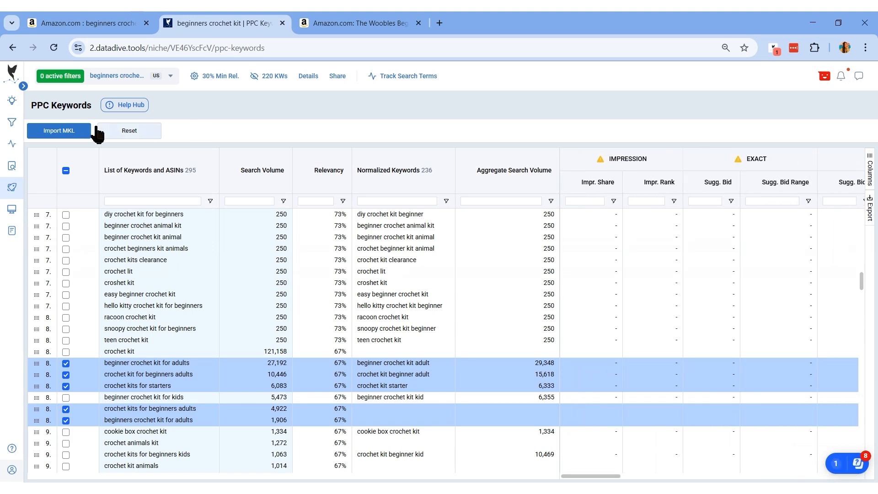
Step: Open PPC Campaigns and set the name template to SKU, AD TYPE, MATCH TYPE, START DATE and "MASTER Keyword list competitor asin"
mouse_move(13, 197)
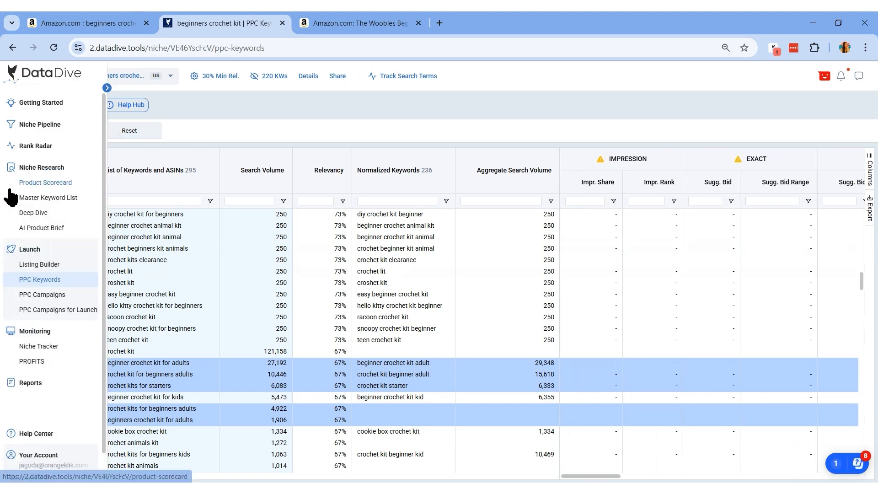
click(54, 296)
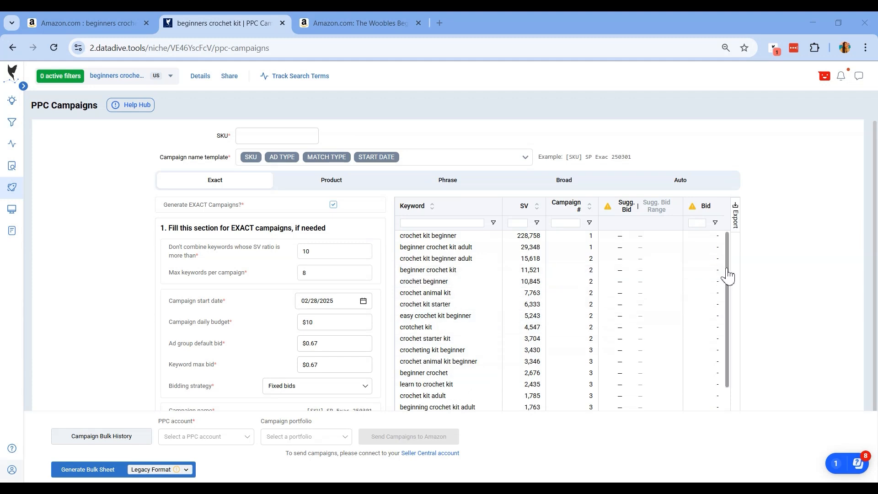
mouse_move(728, 269)
mouse_down()
mouse_move(734, 300)
mouse_move(732, 266)
mouse_up()
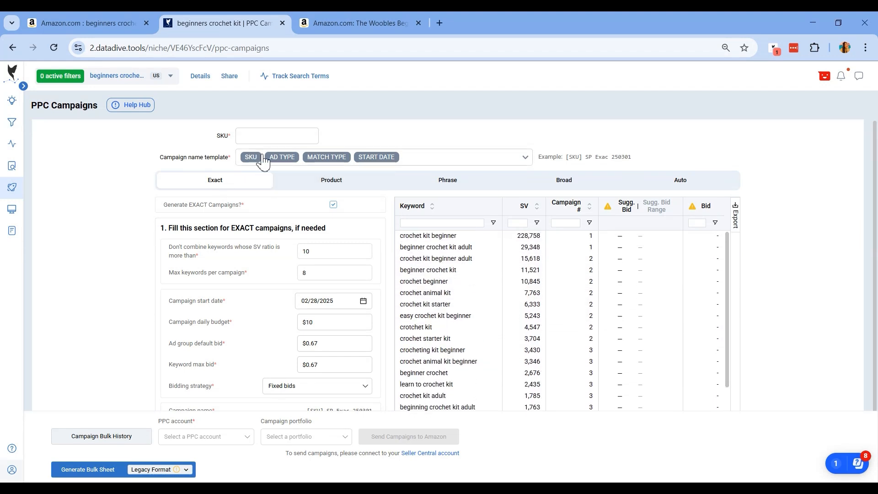
click(525, 159)
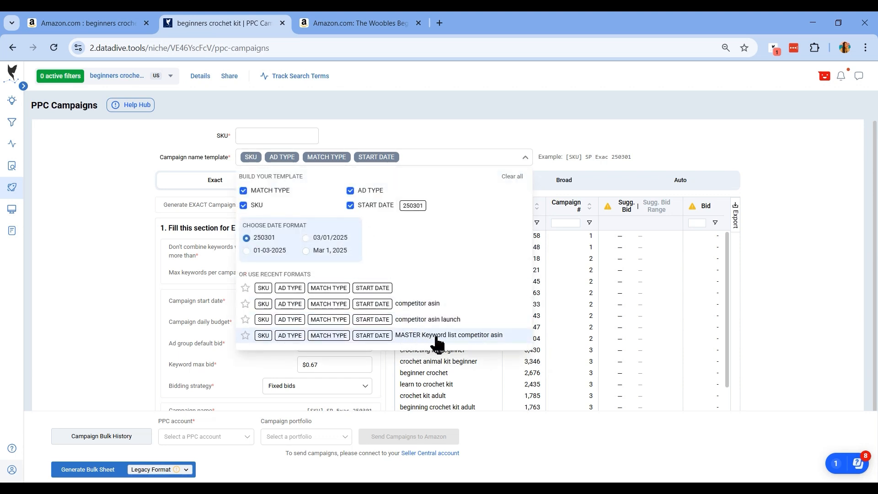
click(415, 341)
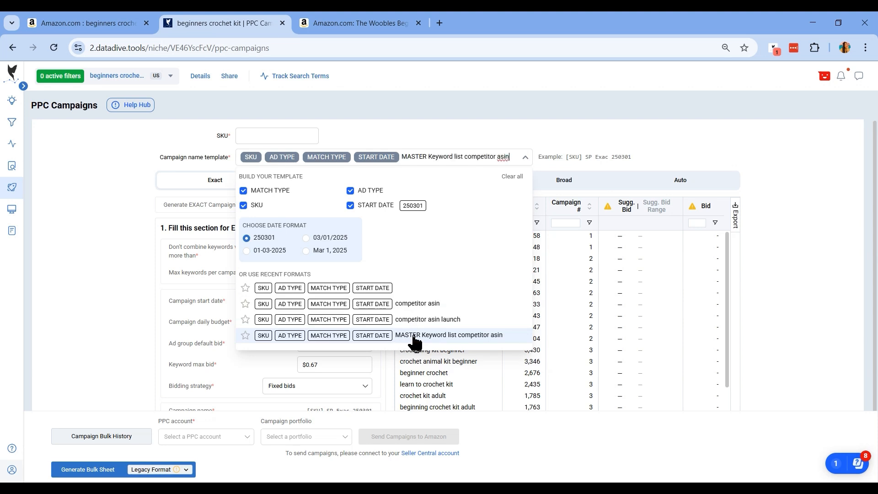
click(776, 265)
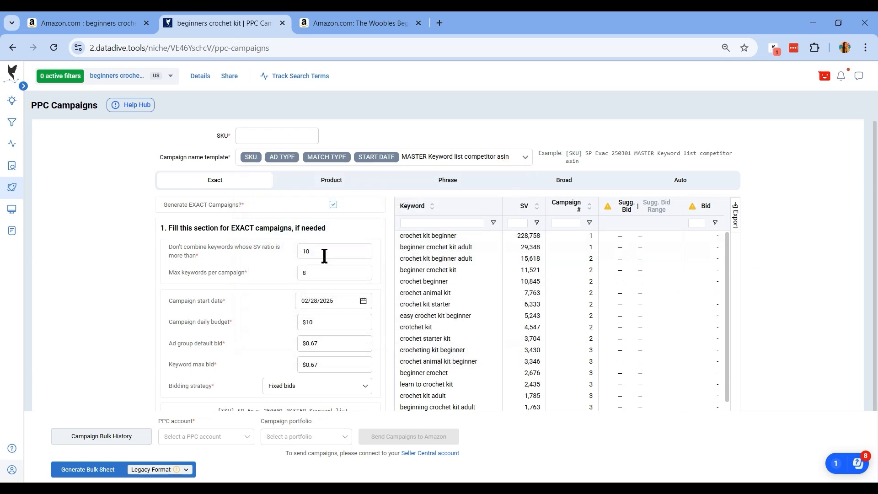
Step: Review the exact campaign's budget and bid settings, the available bidding strategies, and the PPC account selection
scroll(386, 378, down, 1)
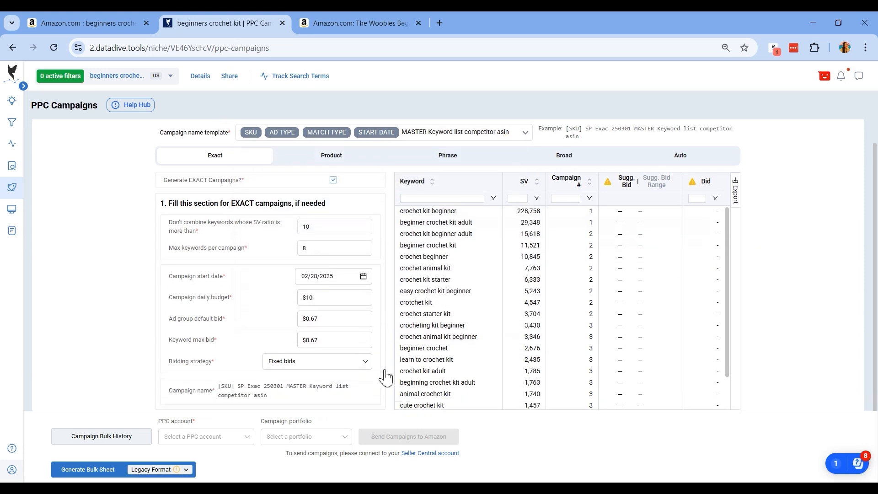
click(368, 355)
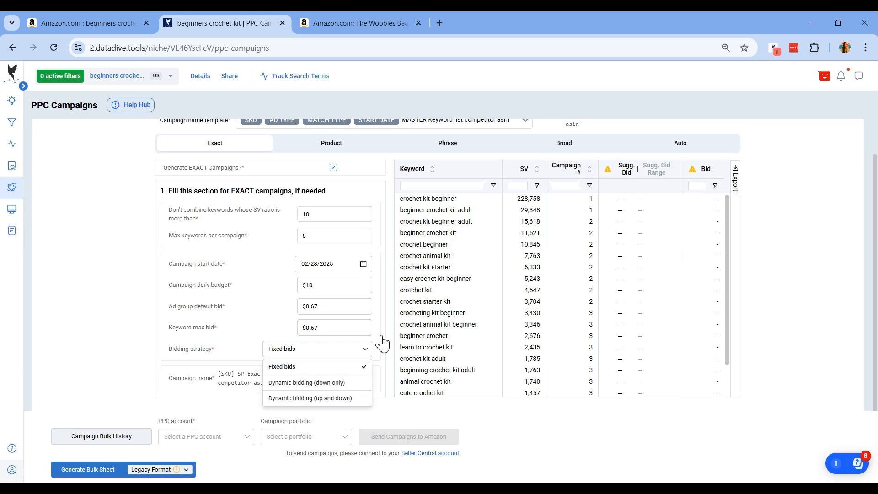
click(383, 343)
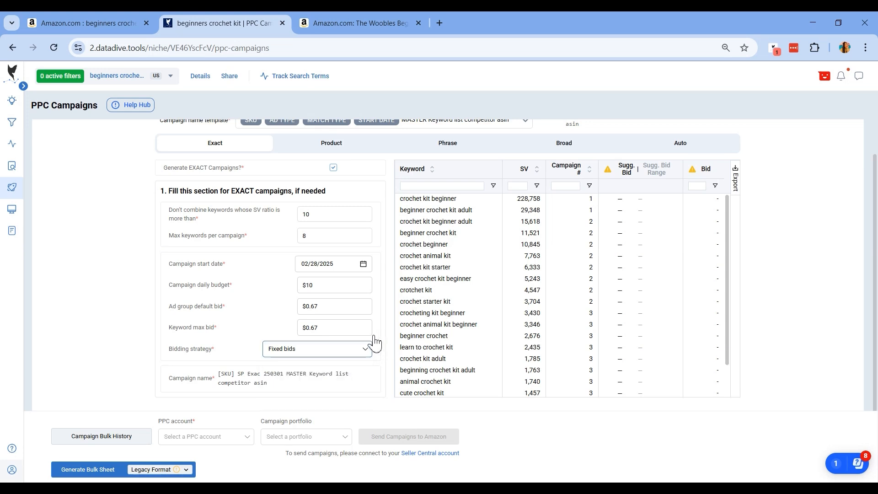
click(222, 443)
scroll(780, 317, up, 1)
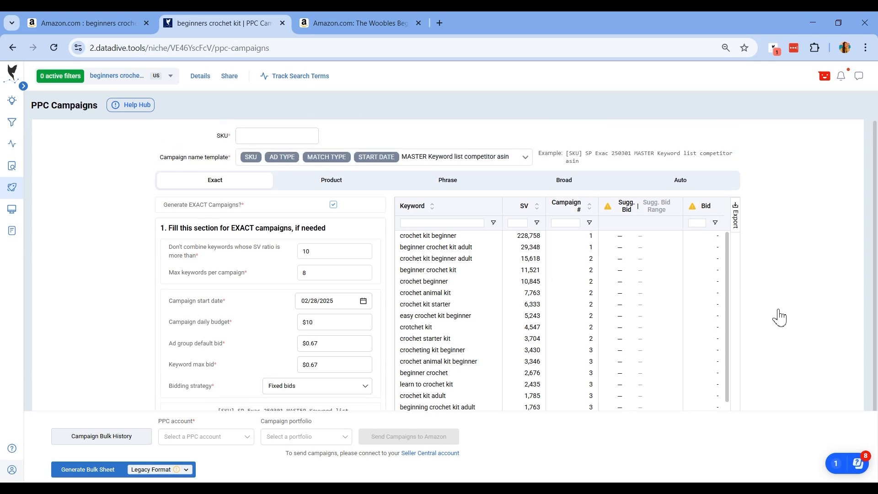